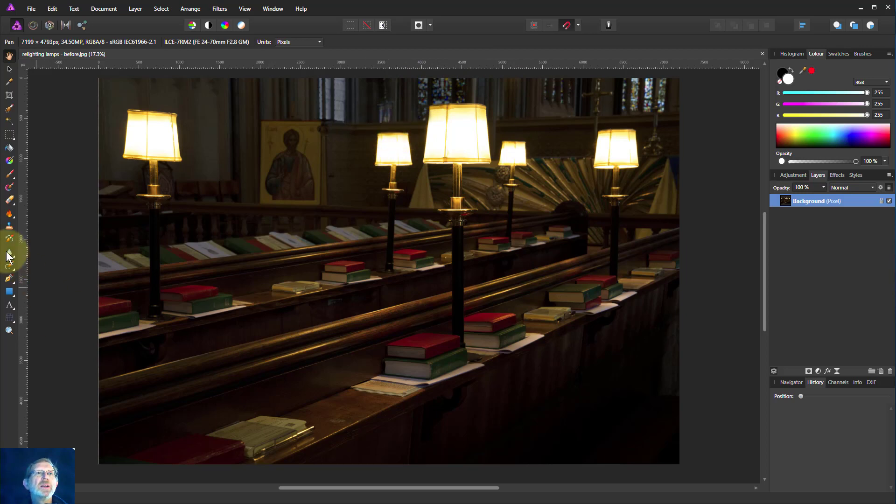
Set up the Paint Brush with warm orange (241,153,0) and enlarge it to about 3631 px.
click(10, 175)
key(x)
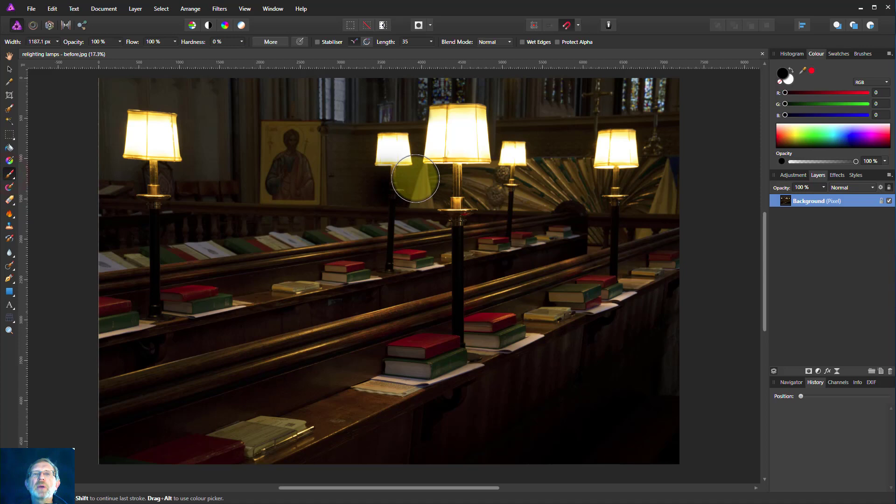
click(465, 151)
key(ctrl+z)
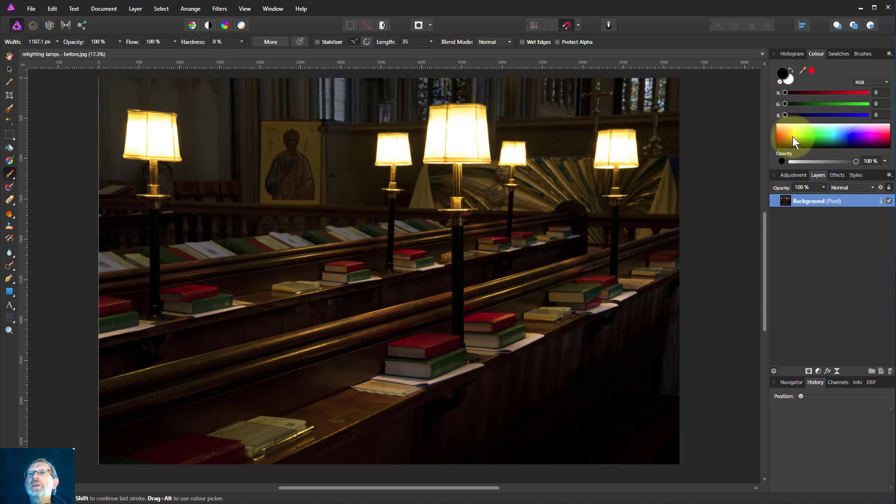
click(788, 136)
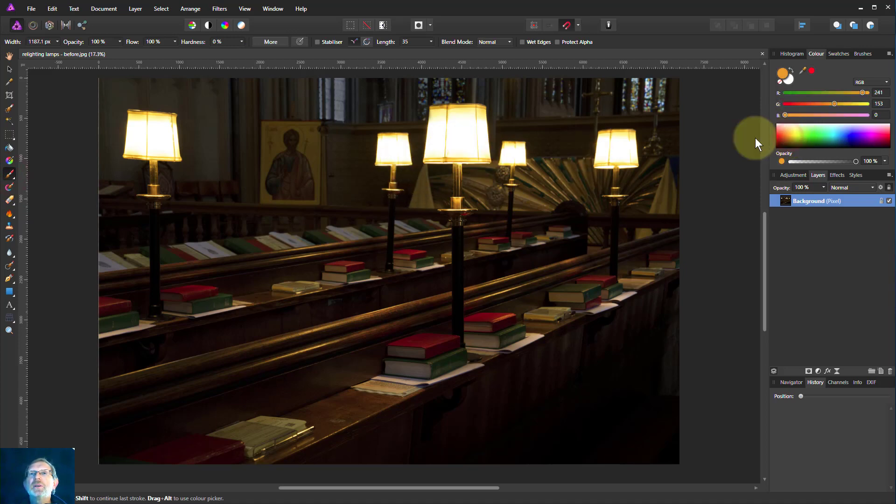
click(455, 139)
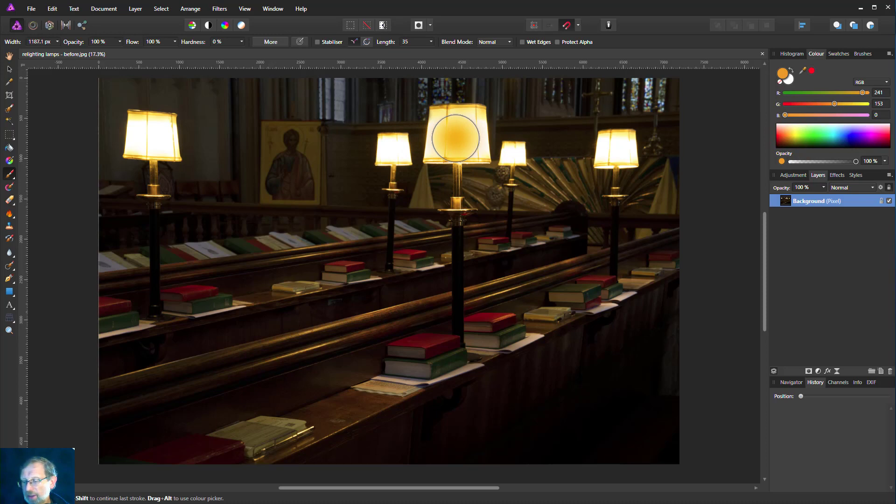
key(bracketright)
key(bracketright)
key(bracketright)
key(bracketright)
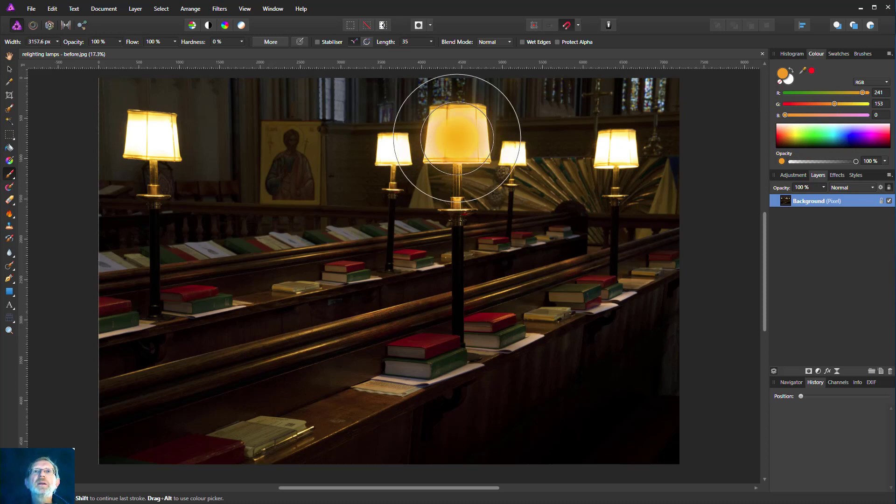
key(bracketright)
key(ctrl+z)
Lower brush opacity to 51% and paint a soft orange glow over the lamps.
click(180, 83)
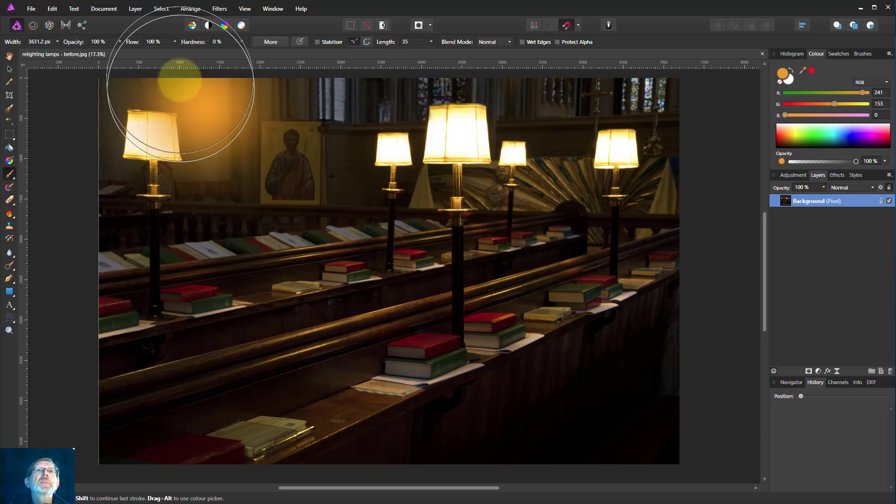
key(ctrl+z)
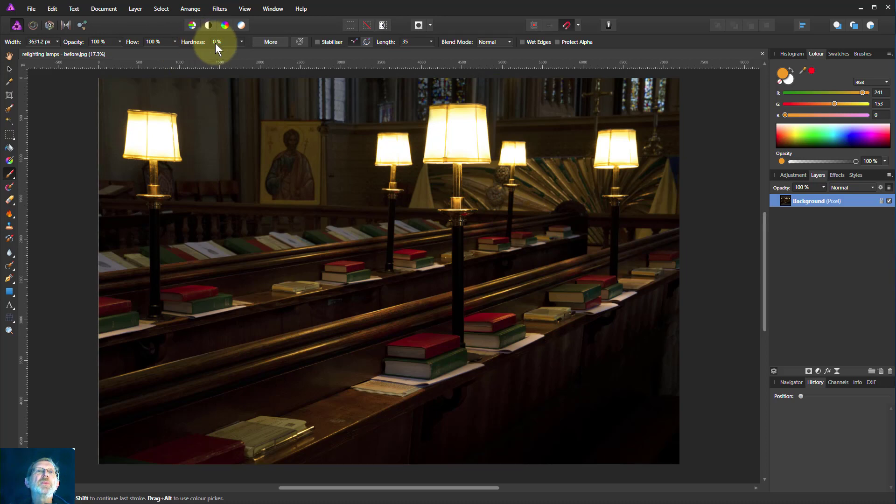
mouse_move(280, 150)
mouse_down()
mouse_move(390, 160)
mouse_move(459, 129)
mouse_move(457, 139)
mouse_up()
key(ctrl+z)
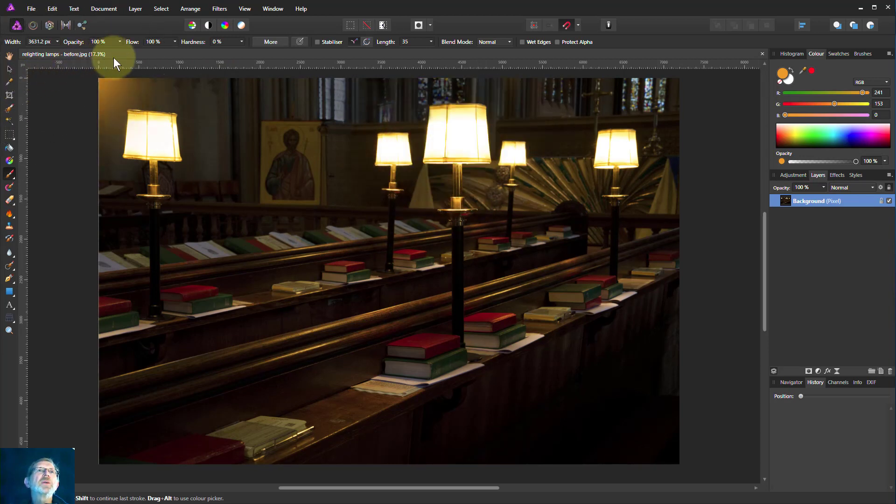
drag(119, 45, 91, 55)
mouse_move(448, 108)
mouse_down()
mouse_move(479, 118)
mouse_move(456, 134)
mouse_up()
key(ctrl+z)
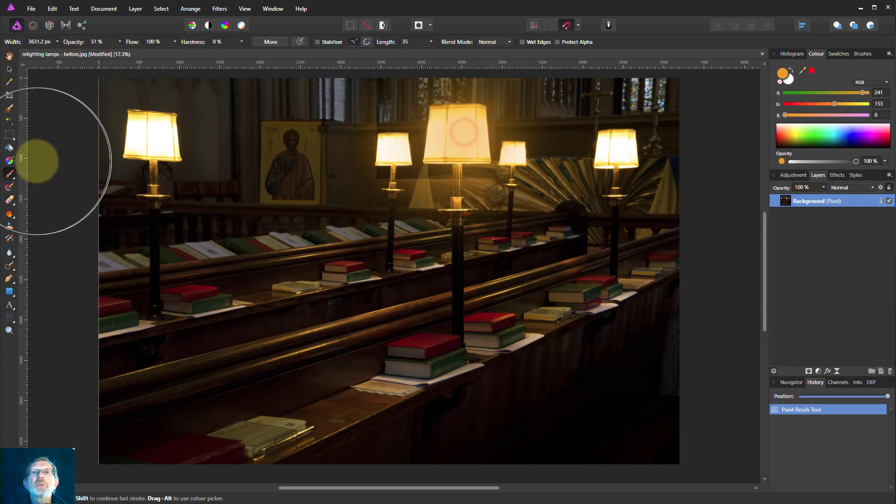
drag(40, 160, 153, 144)
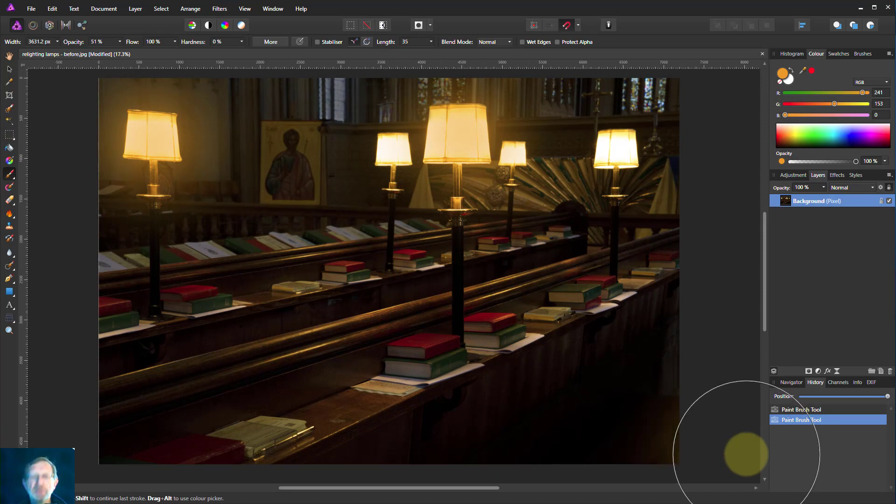
Undo the glow, restore brush opacity to 100%, and paint orange on a new pixel layer.
key(ctrl+z)
key(ctrl+z)
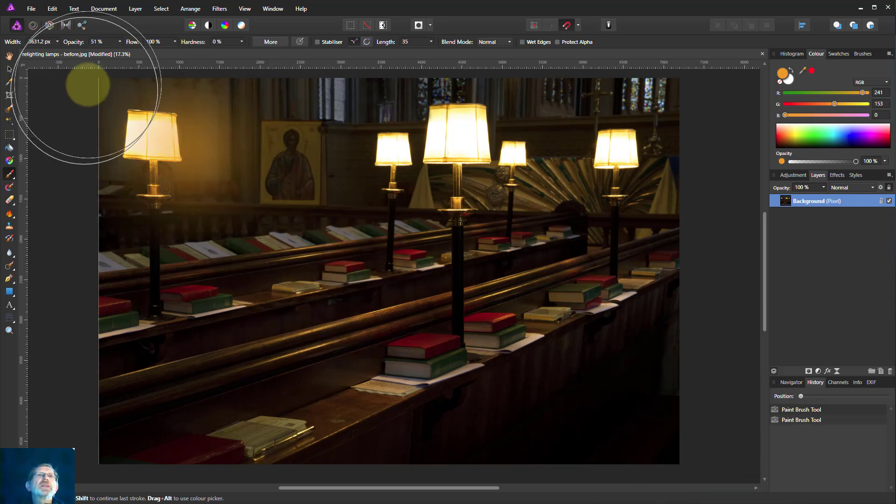
mouse_move(119, 41)
mouse_down()
mouse_move(120, 51)
mouse_move(206, 53)
mouse_up()
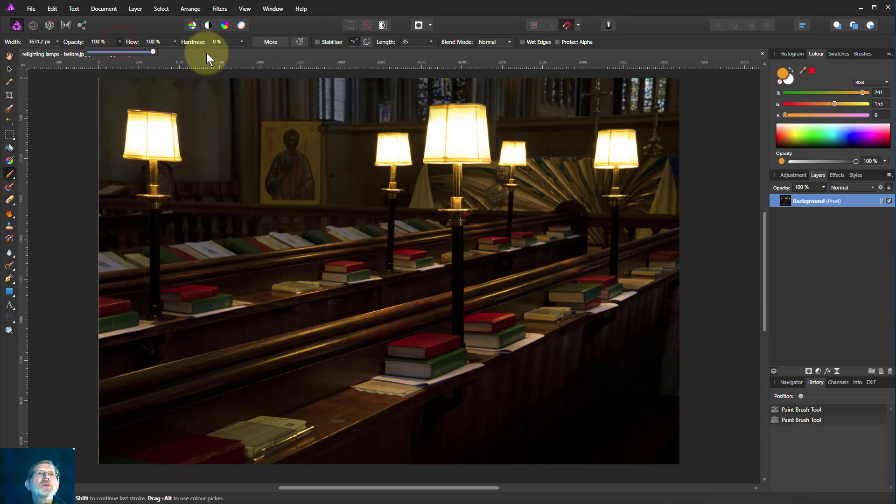
drag(250, 149, 254, 147)
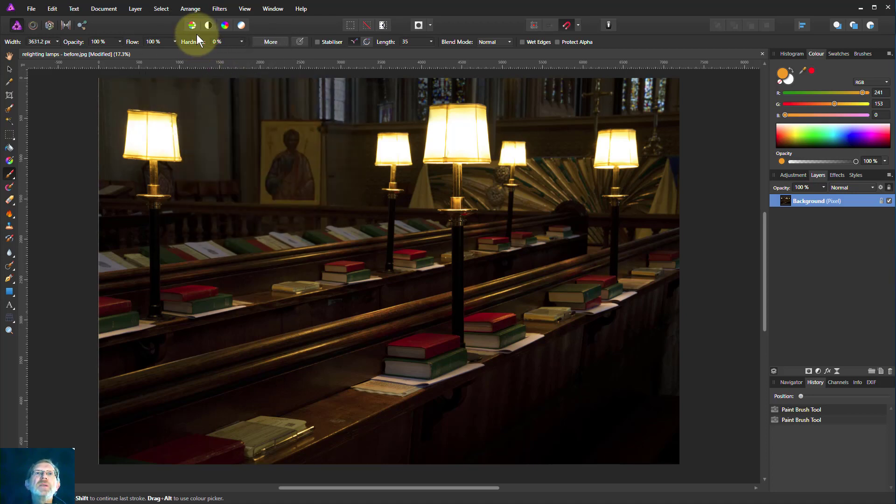
click(880, 372)
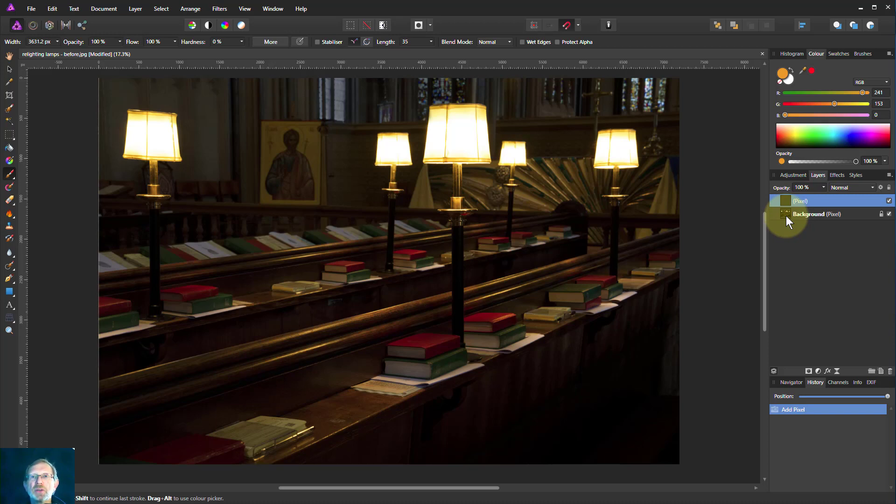
drag(709, 196, 565, 187)
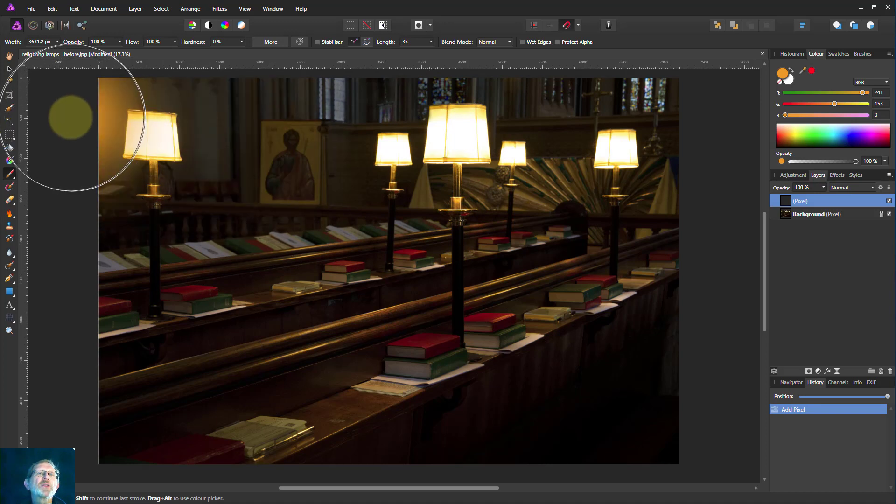
Sample pale yellow (255, 235, 120) from the central lamp shade with the Colour Picker.
click(10, 86)
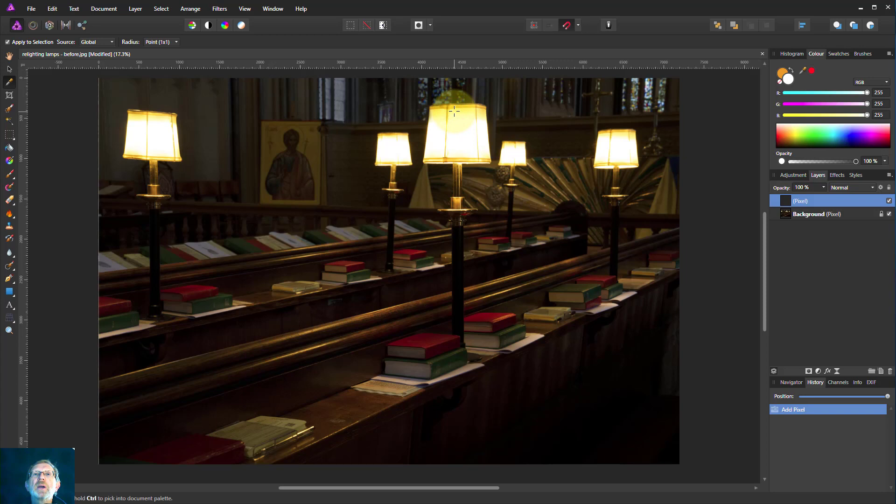
drag(454, 111, 458, 109)
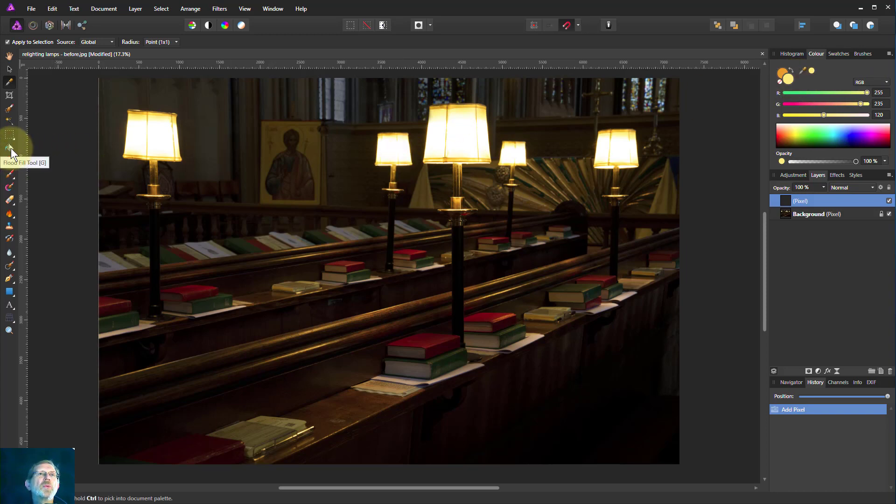
Return to the Paint Brush and make the sampled pale yellow the paint colour.
click(11, 175)
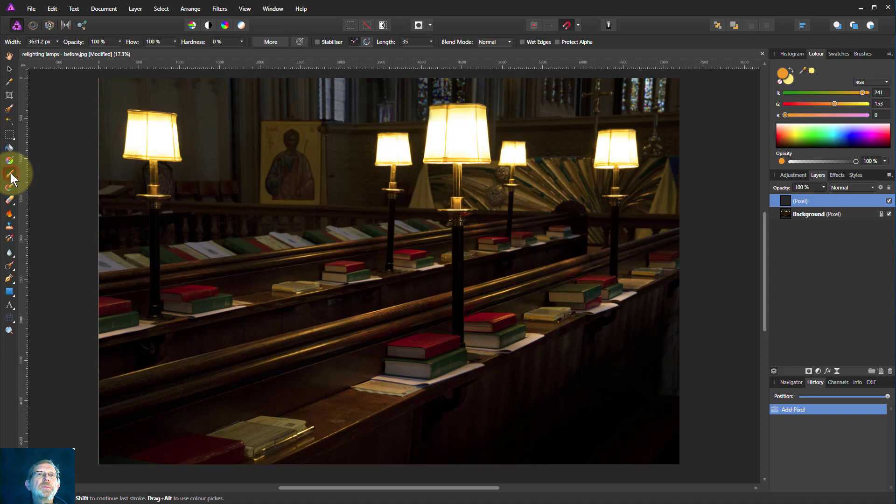
drag(143, 135, 154, 143)
key(ctrl+z)
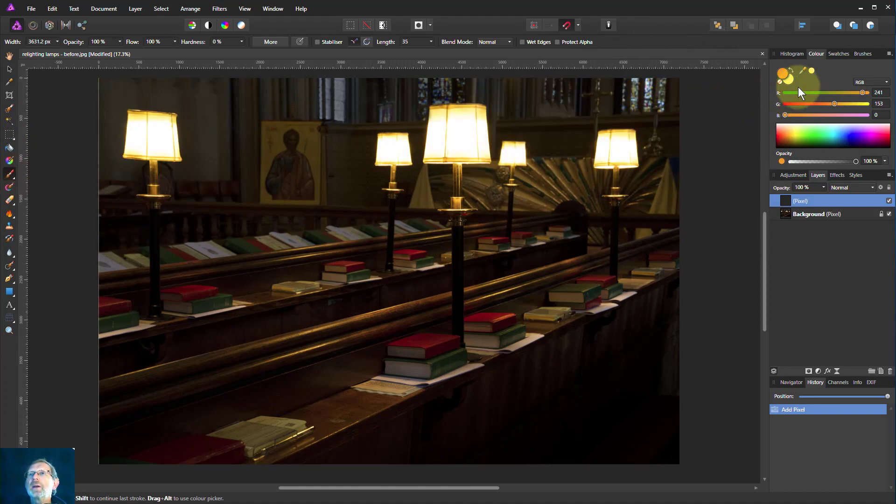
click(791, 69)
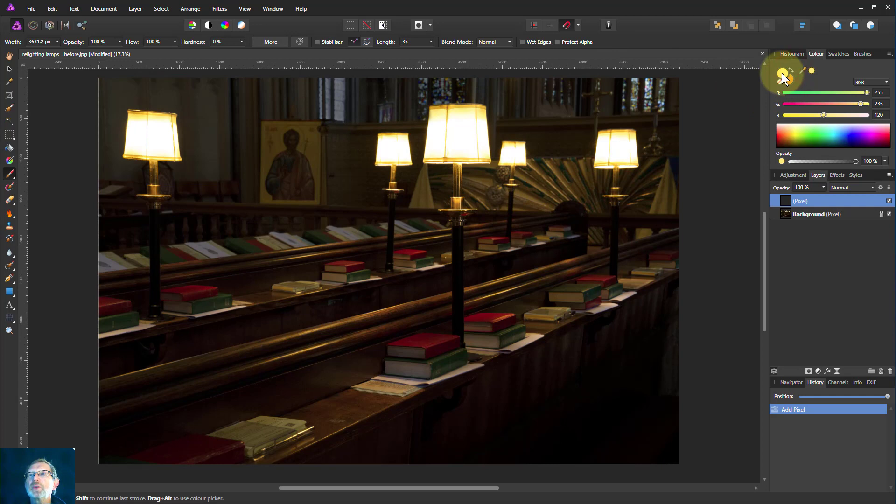
mouse_move(104, 100)
mouse_down()
mouse_move(146, 139)
mouse_move(188, 141)
mouse_move(160, 140)
mouse_up()
key(ctrl+z)
Paint pale yellow glow over the middle, central and right lamps, resizing the brush between them.
mouse_move(347, 153)
mouse_down()
mouse_move(320, 150)
mouse_move(430, 140)
mouse_move(390, 150)
mouse_up()
key(bracketleft)
key(bracketleft)
mouse_move(443, 140)
mouse_down()
mouse_move(467, 135)
mouse_move(495, 155)
mouse_move(513, 152)
mouse_up()
key(bracketright)
key(bracketright)
key(bracketleft)
key(bracketleft)
key(bracketleft)
key(bracketleft)
drag(583, 149, 614, 150)
key(bracketright)
key(bracketright)
key(bracketright)
drag(361, 455, 401, 431)
key(ctrl+z)
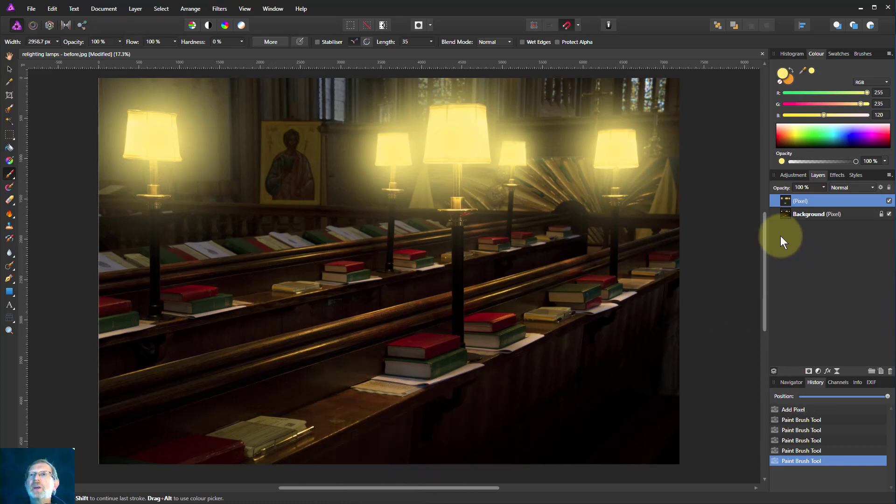
Drop the glow layer's opacity to 44% and bring up its blend mode list.
click(822, 187)
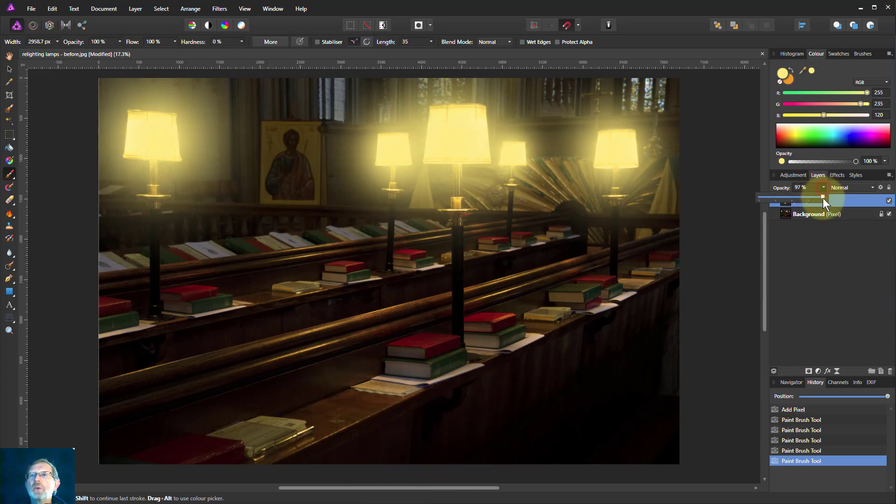
drag(822, 198, 787, 194)
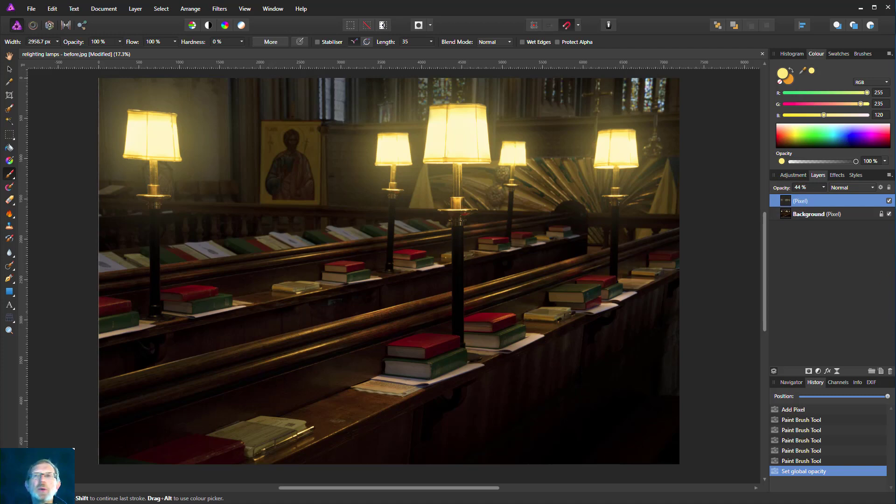
click(846, 188)
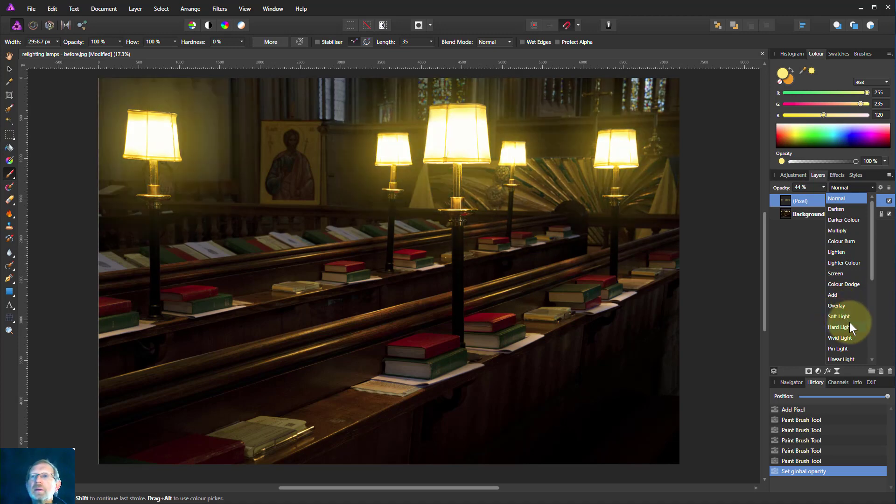
Switch the glow layer to Screen blending and raise its opacity to 53%.
scroll(836, 340, down, 2)
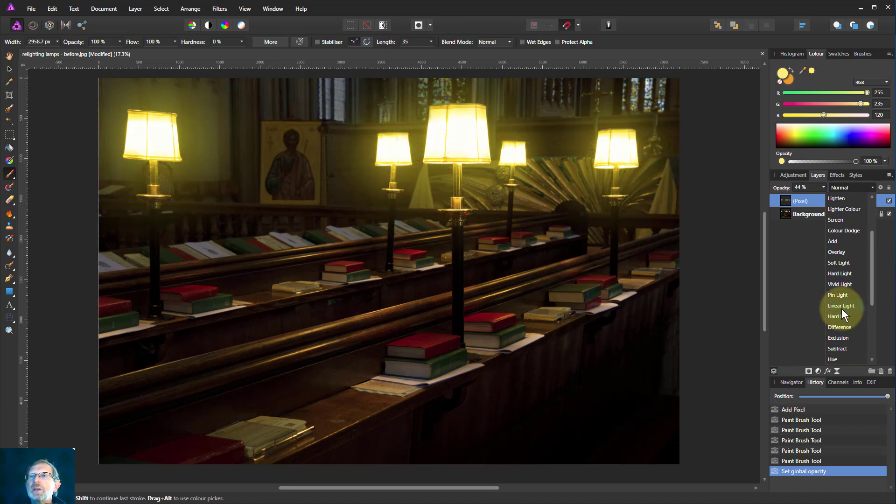
scroll(839, 308, down, 1)
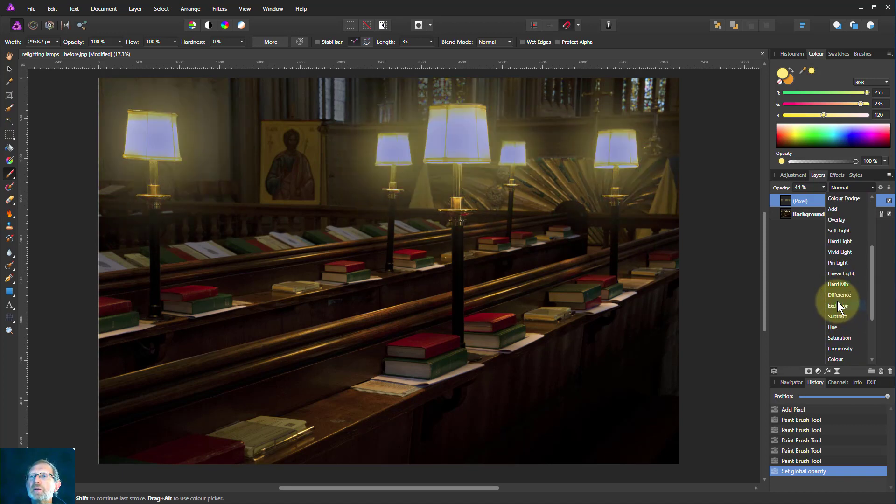
scroll(838, 327, down, 1)
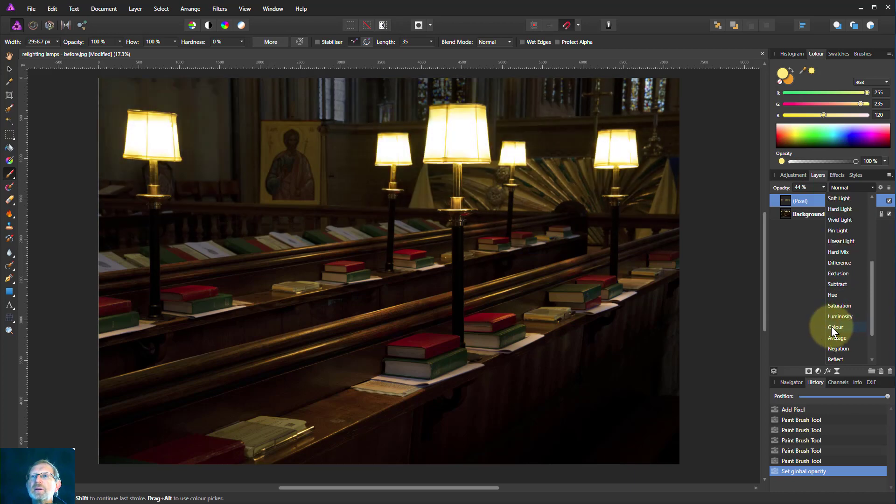
scroll(832, 308, down, 2)
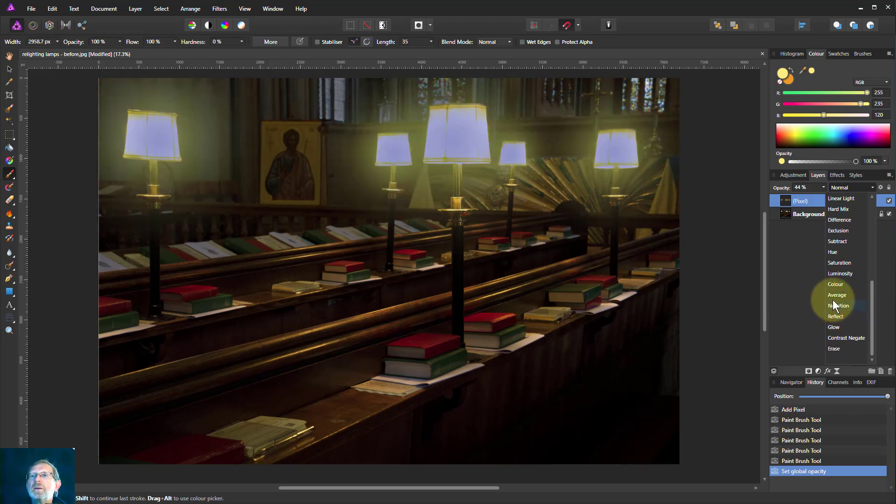
scroll(837, 295, up, 8)
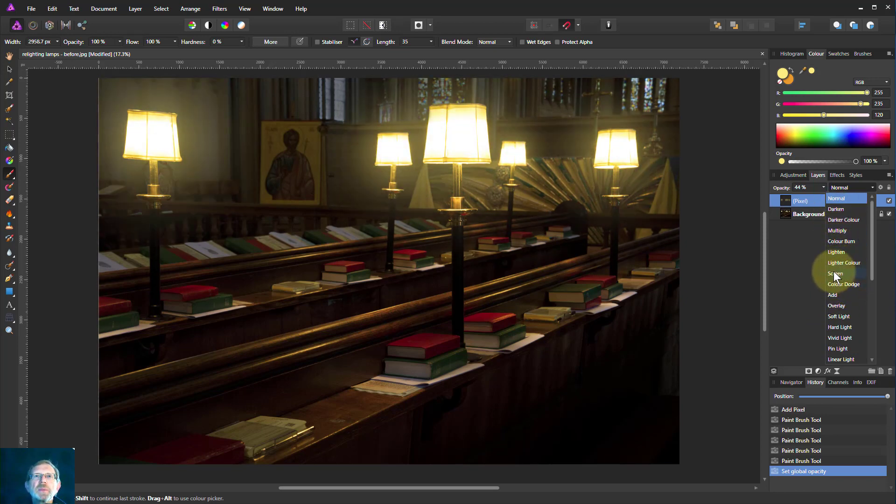
click(835, 275)
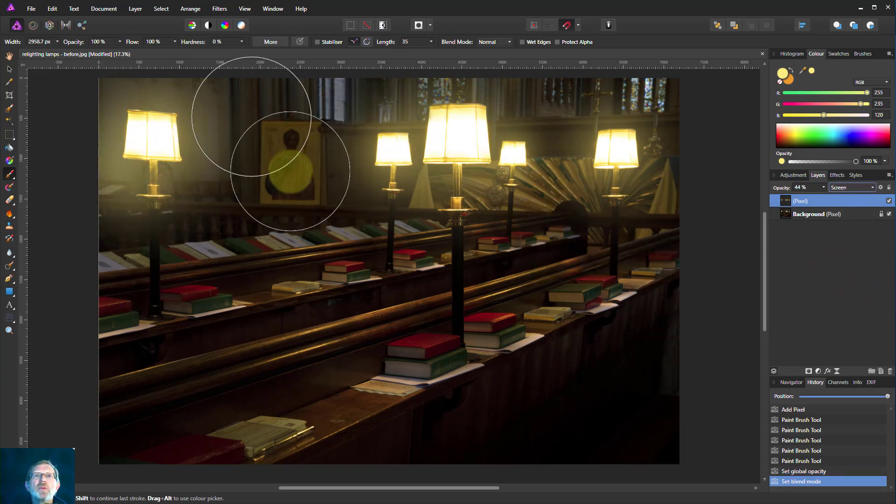
click(823, 188)
mouse_move(827, 197)
mouse_down()
mouse_move(854, 200)
mouse_move(830, 200)
mouse_up()
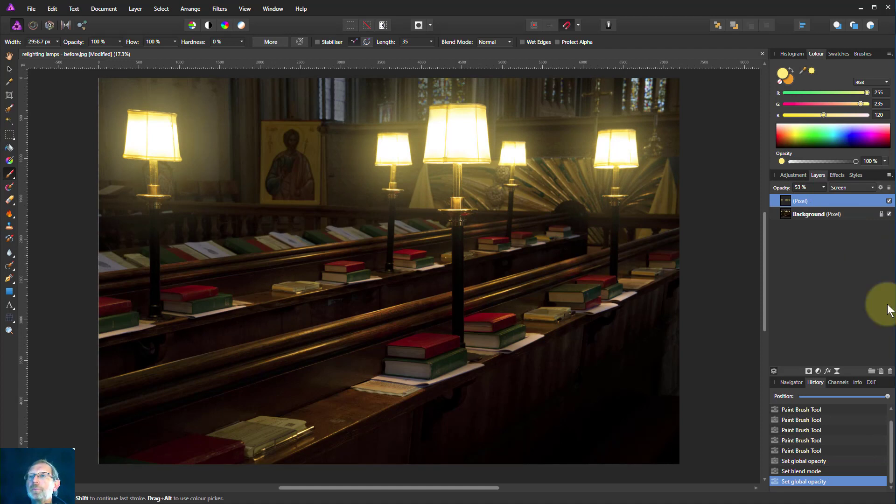
On a new pixel layer, paint broad yellow rays down from the central, left and right lamps.
click(882, 372)
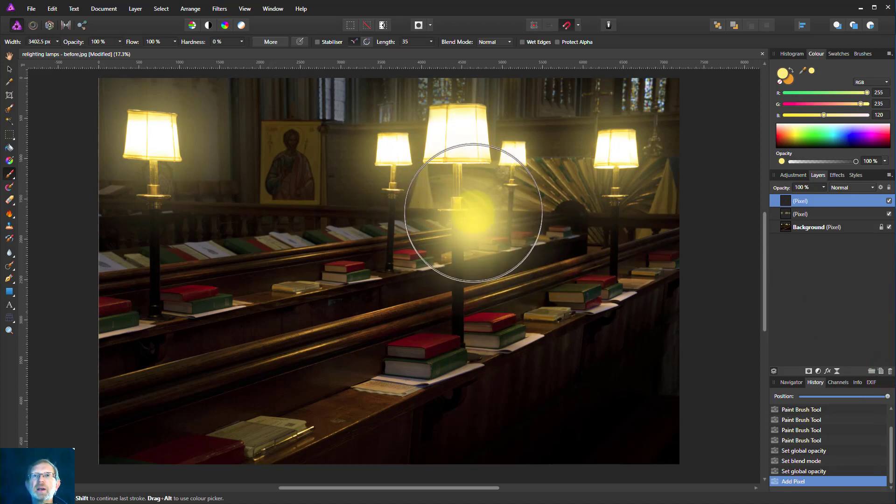
key(bracketright)
drag(465, 202, 516, 344)
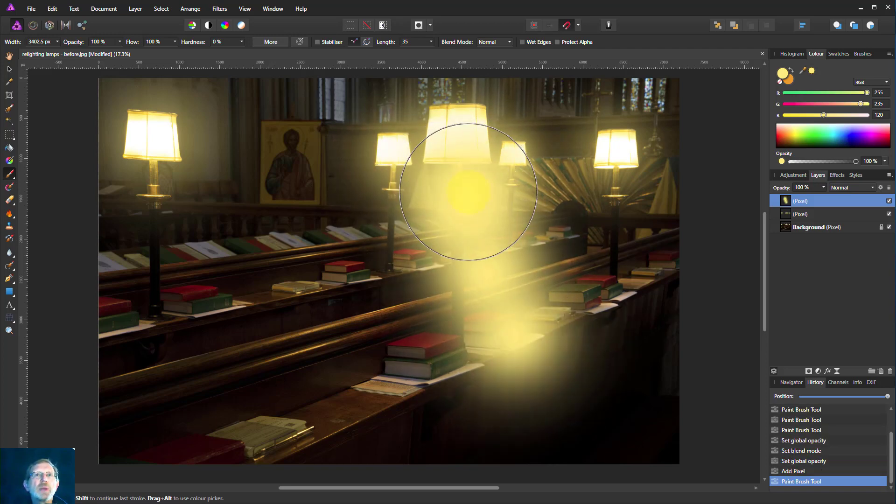
mouse_move(468, 191)
mouse_down()
mouse_move(464, 182)
mouse_move(438, 208)
mouse_move(443, 301)
mouse_move(434, 353)
mouse_move(420, 380)
mouse_move(410, 379)
mouse_move(466, 346)
mouse_move(466, 331)
mouse_up()
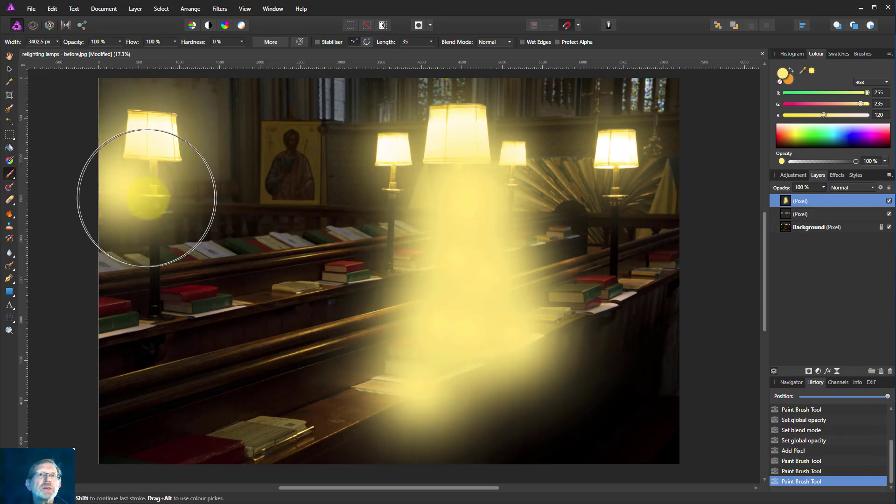
mouse_move(147, 197)
mouse_down()
mouse_move(137, 223)
mouse_move(136, 297)
mouse_move(124, 260)
mouse_move(150, 176)
mouse_move(203, 283)
mouse_move(180, 289)
mouse_move(163, 256)
mouse_move(196, 272)
mouse_move(154, 270)
mouse_move(124, 296)
mouse_move(150, 274)
mouse_up()
key(bracketleft)
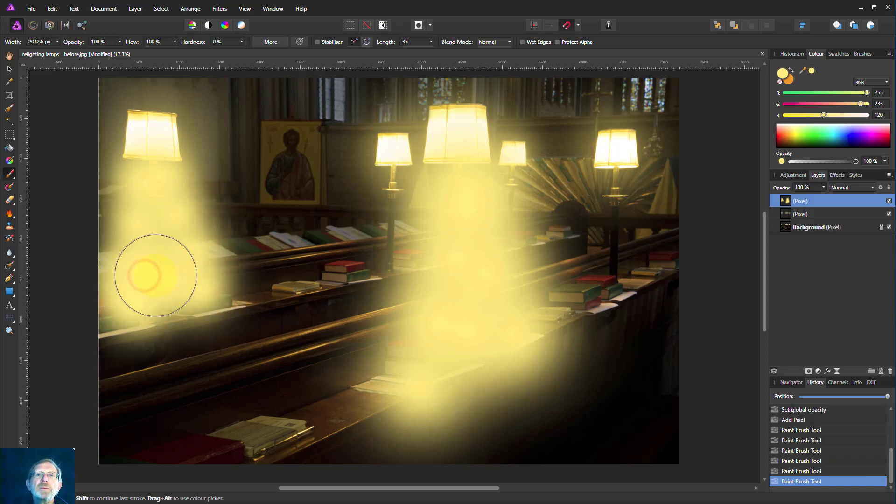
mouse_move(389, 237)
mouse_down()
mouse_move(385, 209)
mouse_move(396, 184)
mouse_move(374, 281)
mouse_move(472, 194)
mouse_move(509, 174)
mouse_move(524, 197)
mouse_up()
mouse_move(524, 197)
mouse_down()
mouse_move(529, 260)
mouse_move(610, 210)
mouse_move(614, 154)
mouse_move(600, 273)
mouse_move(583, 302)
mouse_move(602, 191)
mouse_move(630, 230)
mouse_move(643, 280)
mouse_move(639, 270)
mouse_move(660, 260)
mouse_up()
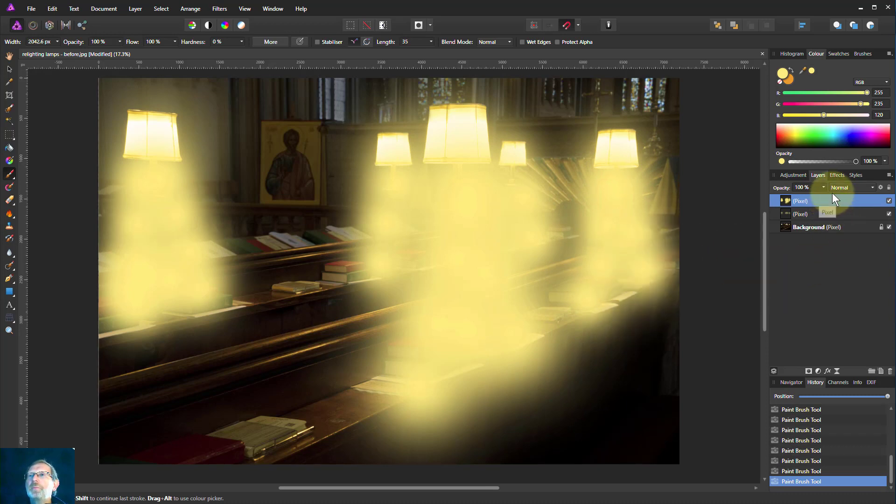
Set the ray layer to Screen blending at 9% opacity.
click(852, 188)
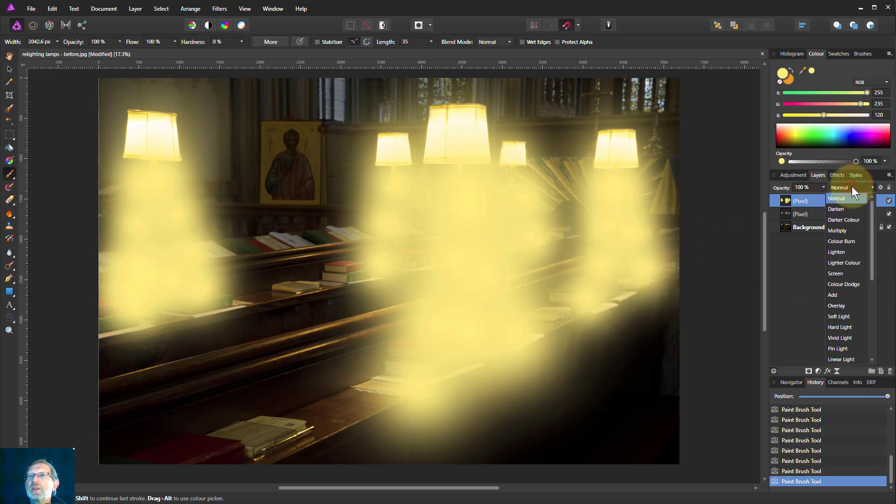
click(842, 272)
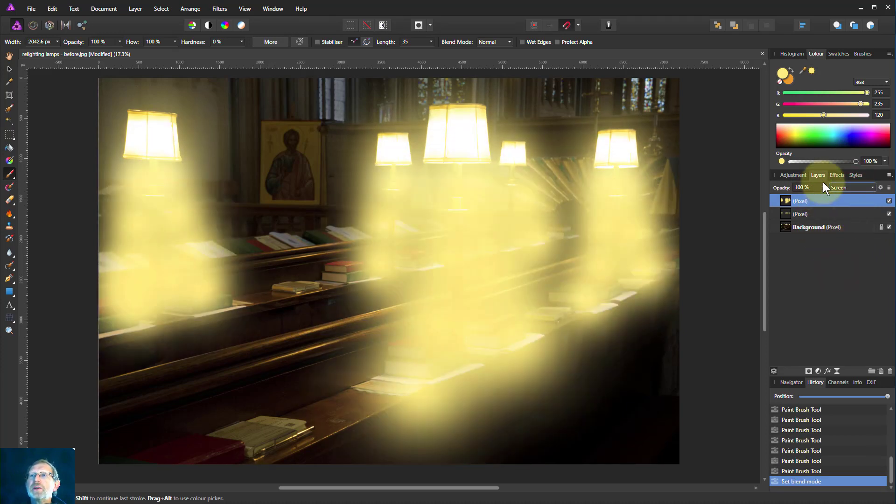
drag(823, 188, 768, 201)
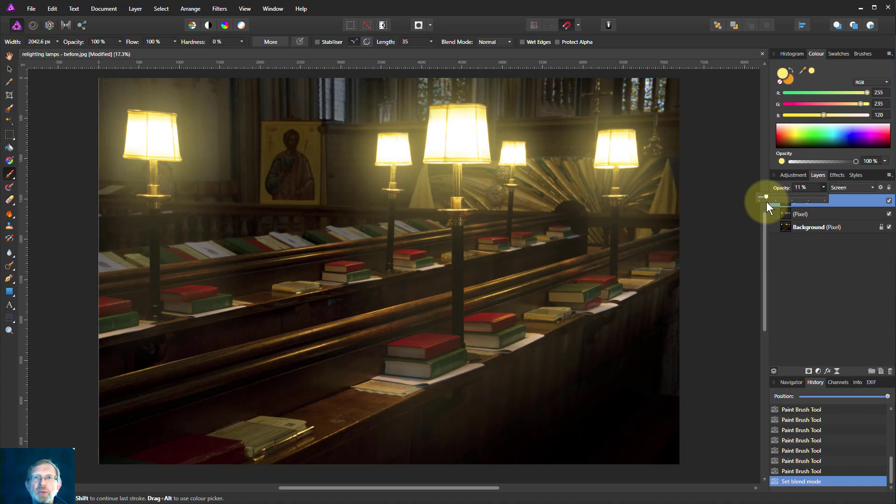
drag(767, 202, 765, 201)
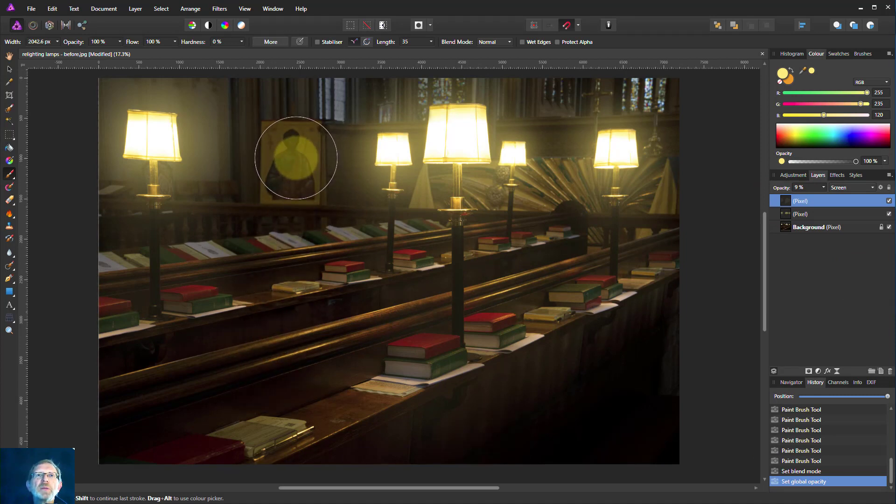
Dab faint glow over and below the icon painting, then rewind history to compare.
click(295, 167)
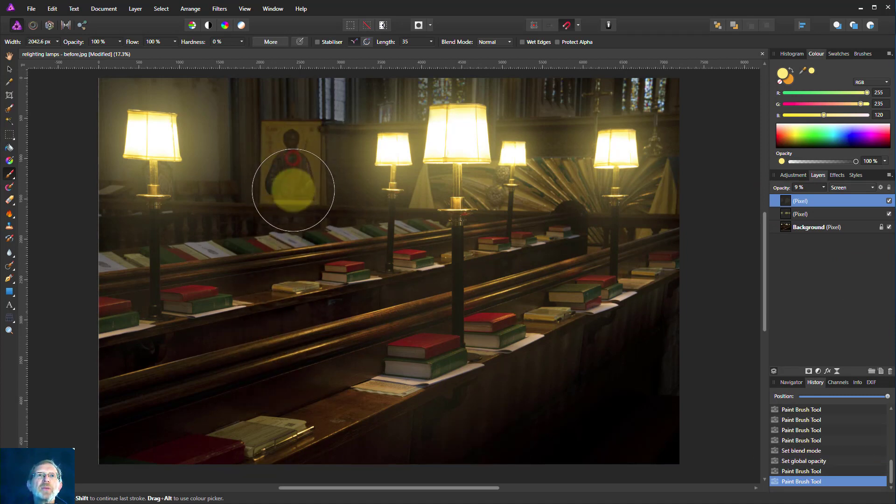
click(376, 382)
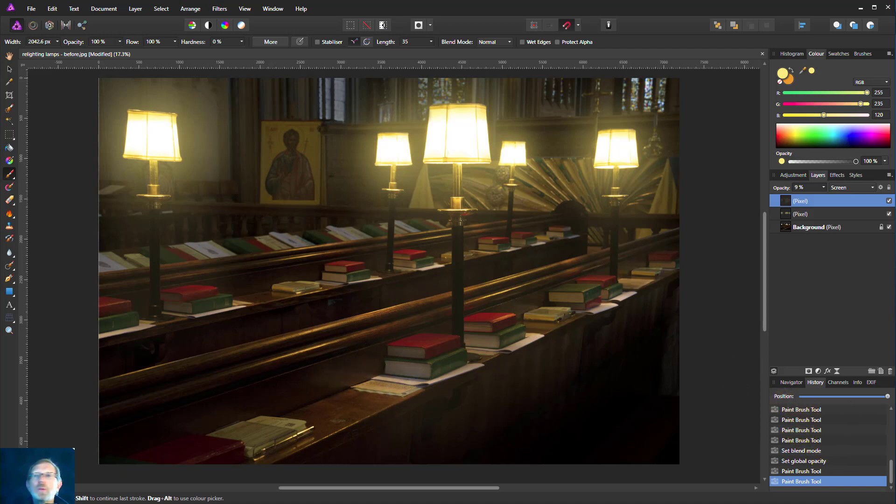
mouse_move(885, 396)
mouse_down()
mouse_move(657, 410)
mouse_move(893, 399)
mouse_up()
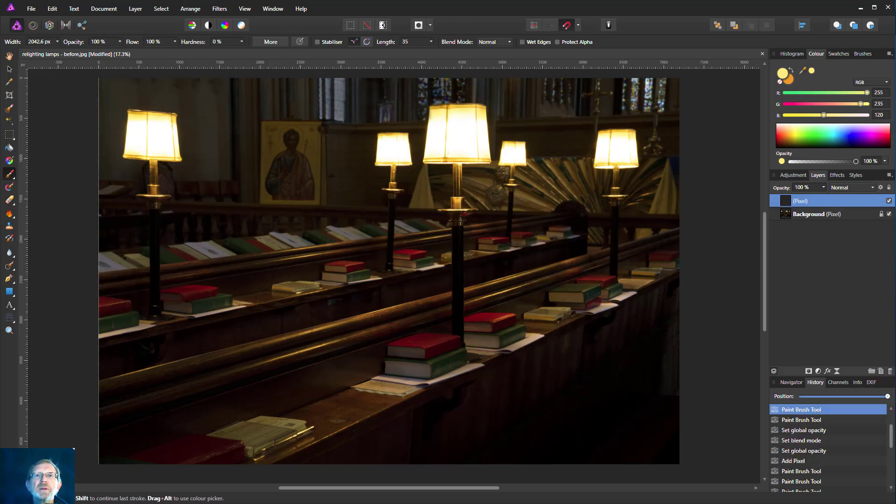